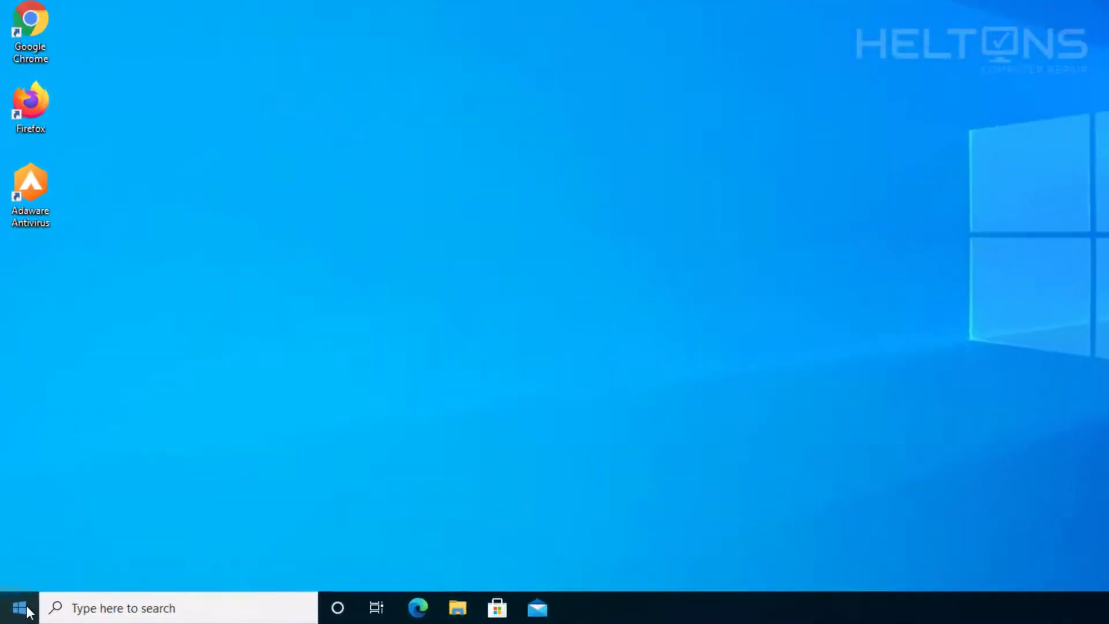
- Open Apps & features in Windows Settings from the Start menu
left_click(13, 612)
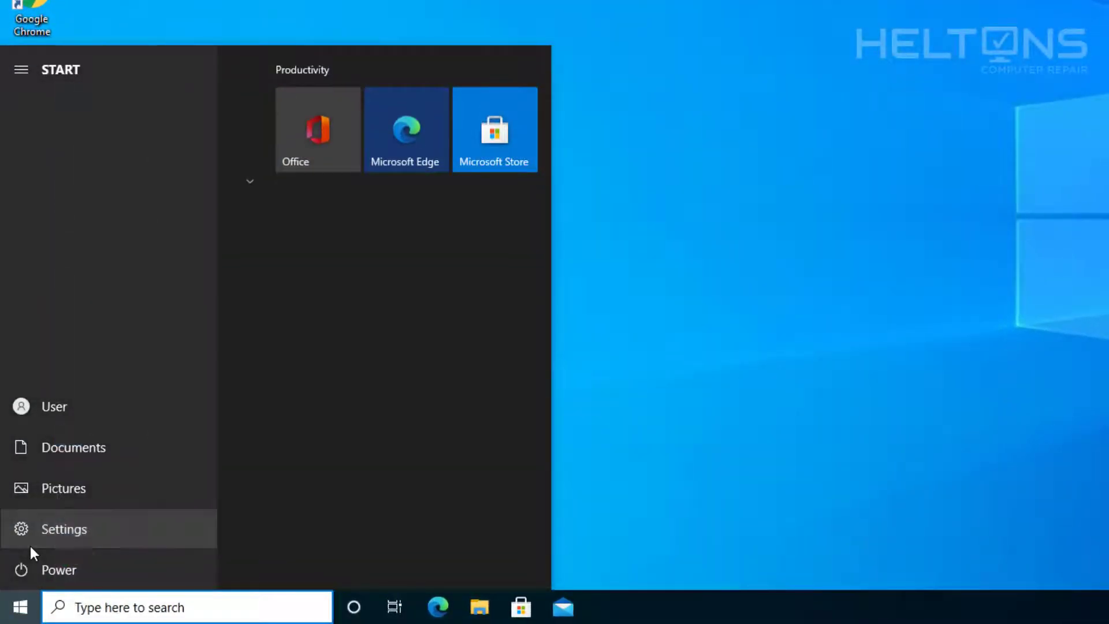
left_click(30, 546)
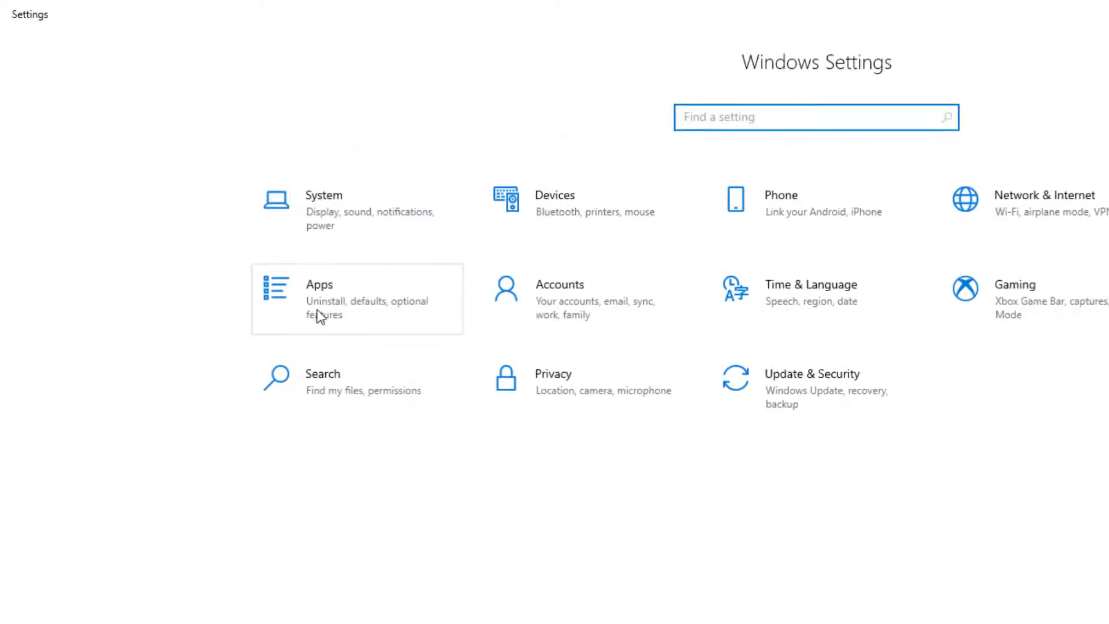
left_click(319, 312)
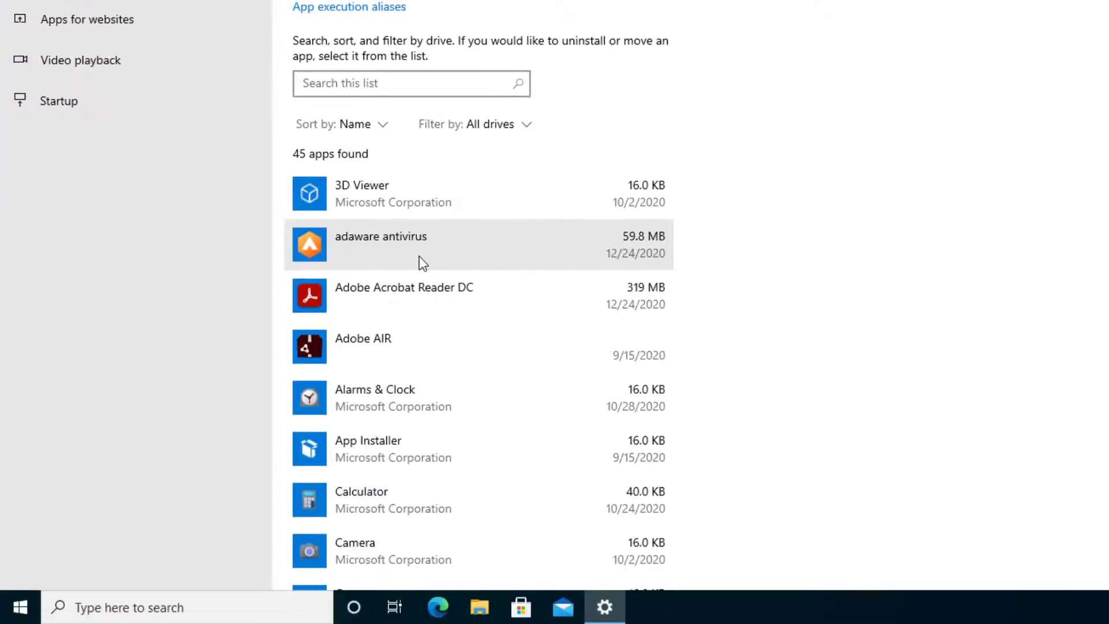
- Start uninstalling adaware antivirus and allow its uninstaller on the UAC prompt
left_click(421, 259)
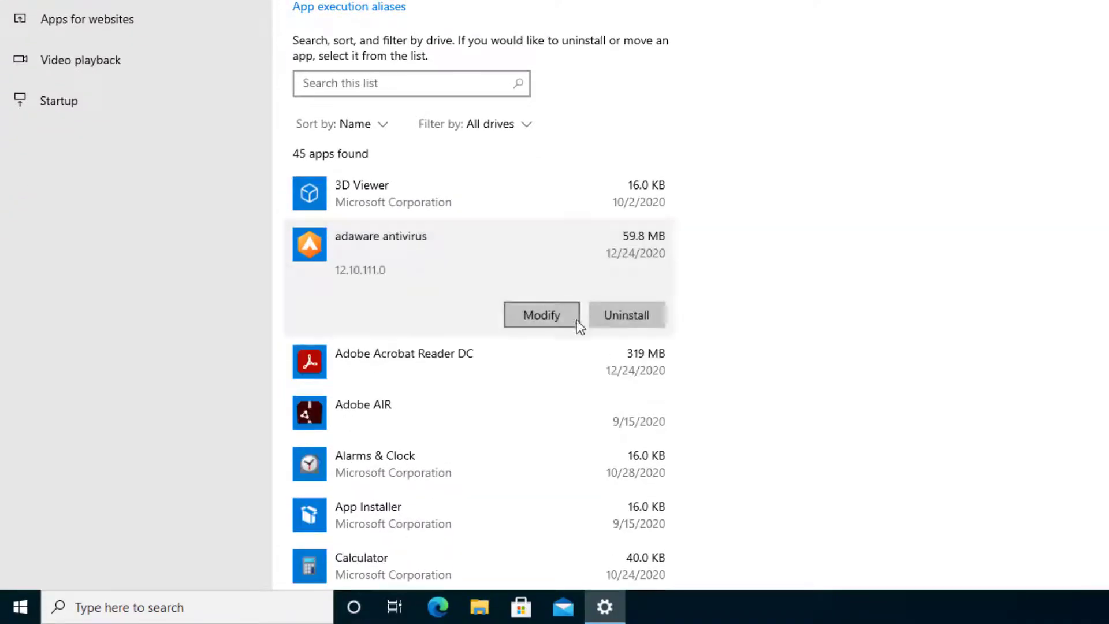
left_click(602, 324)
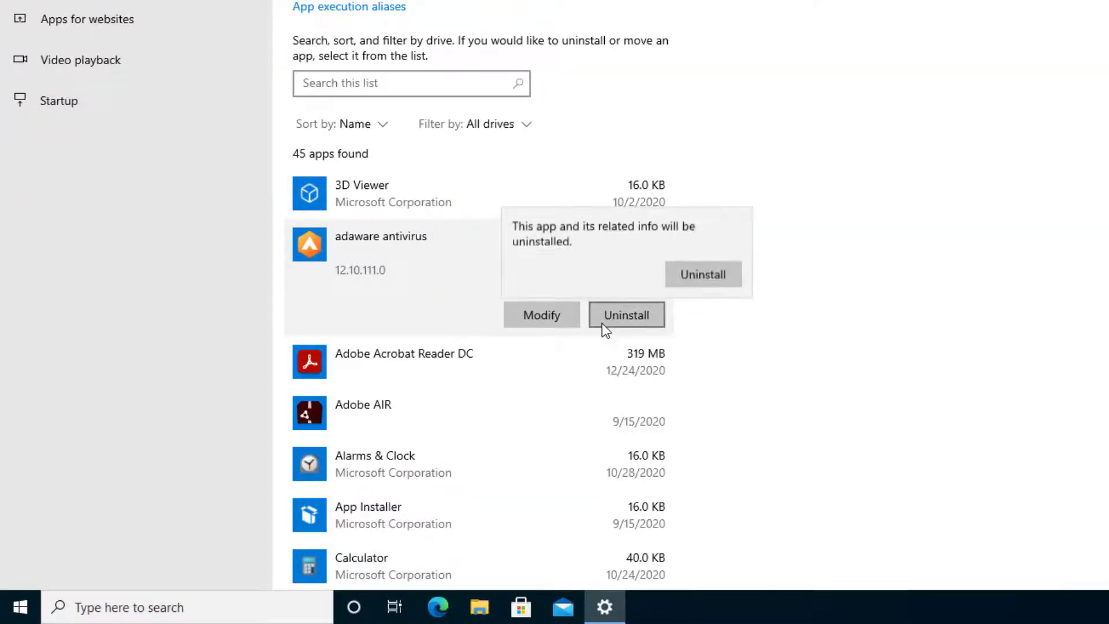
left_click(677, 282)
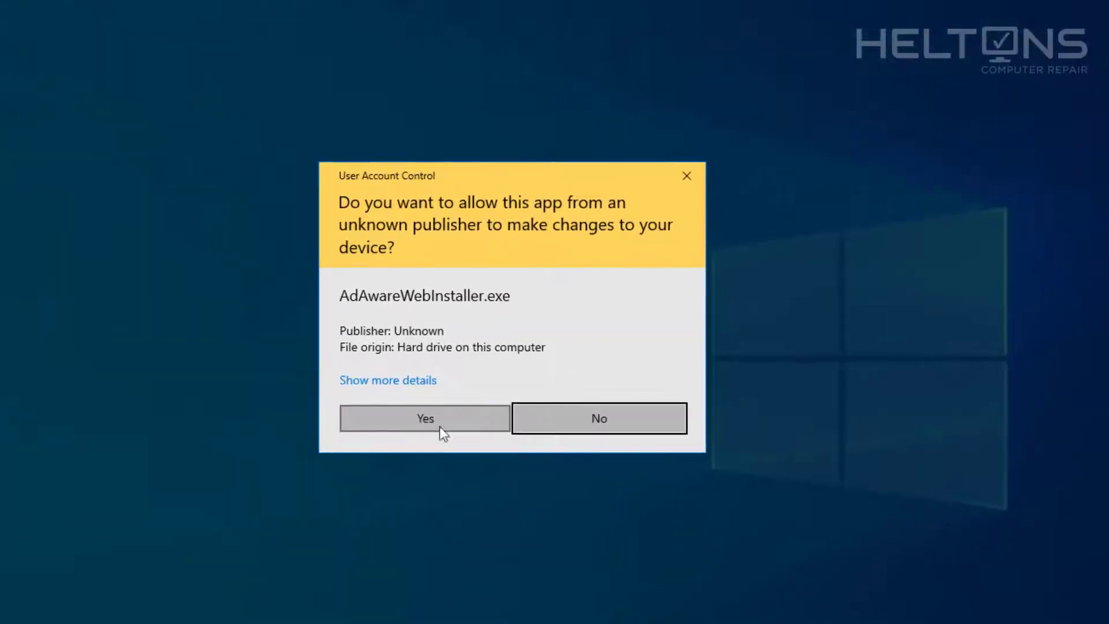
left_click(412, 419)
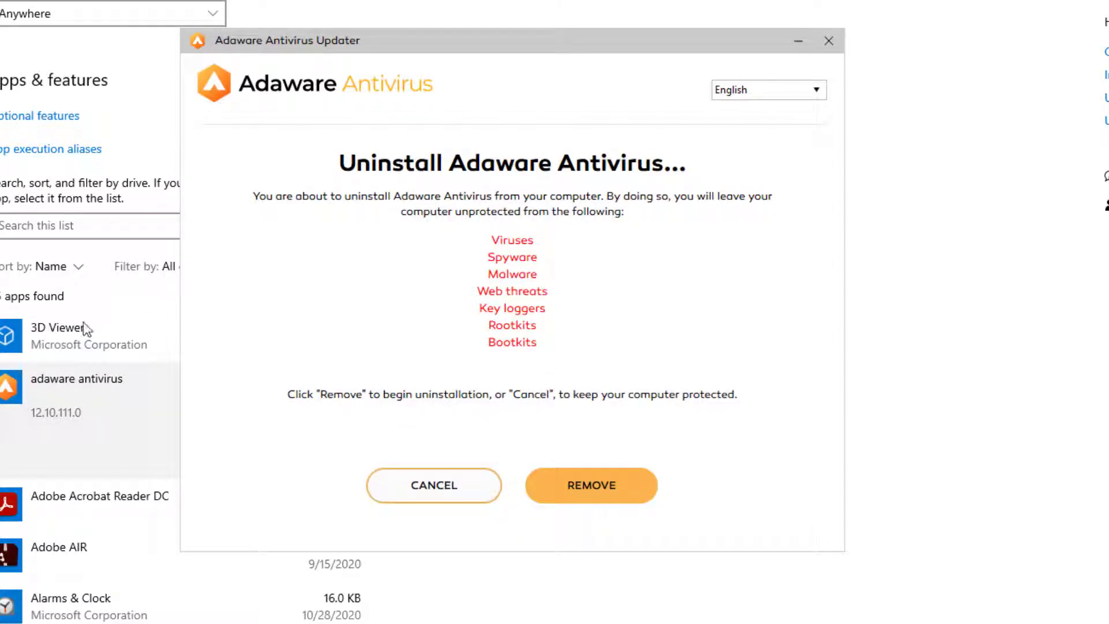
left_click(1012, 248)
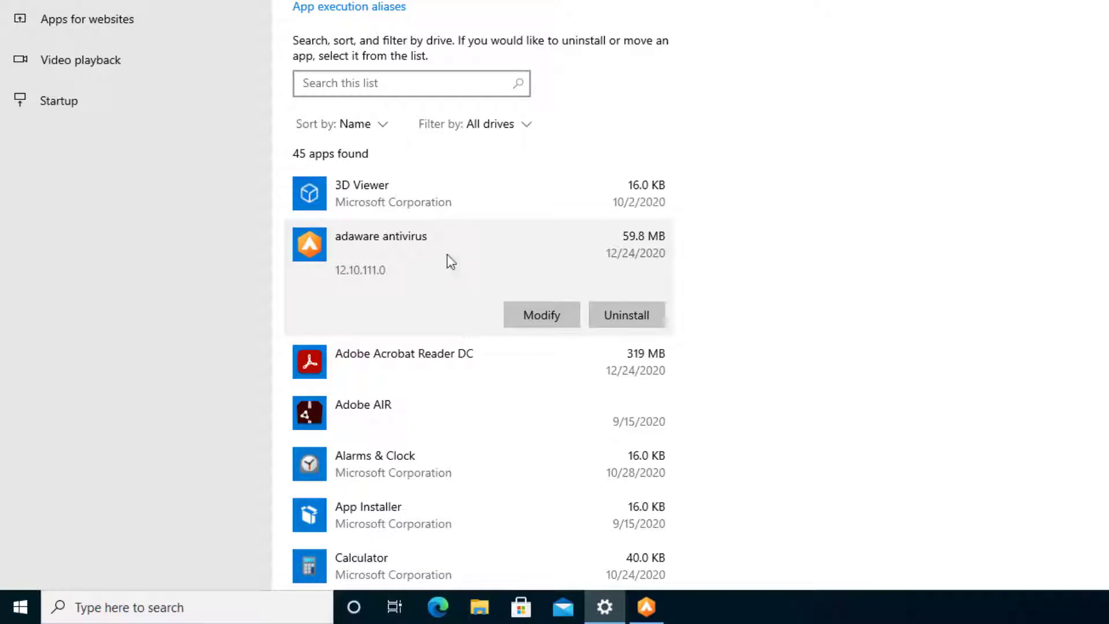
- Search 'control' from the Start menu to open Control Panel
left_click(22, 613)
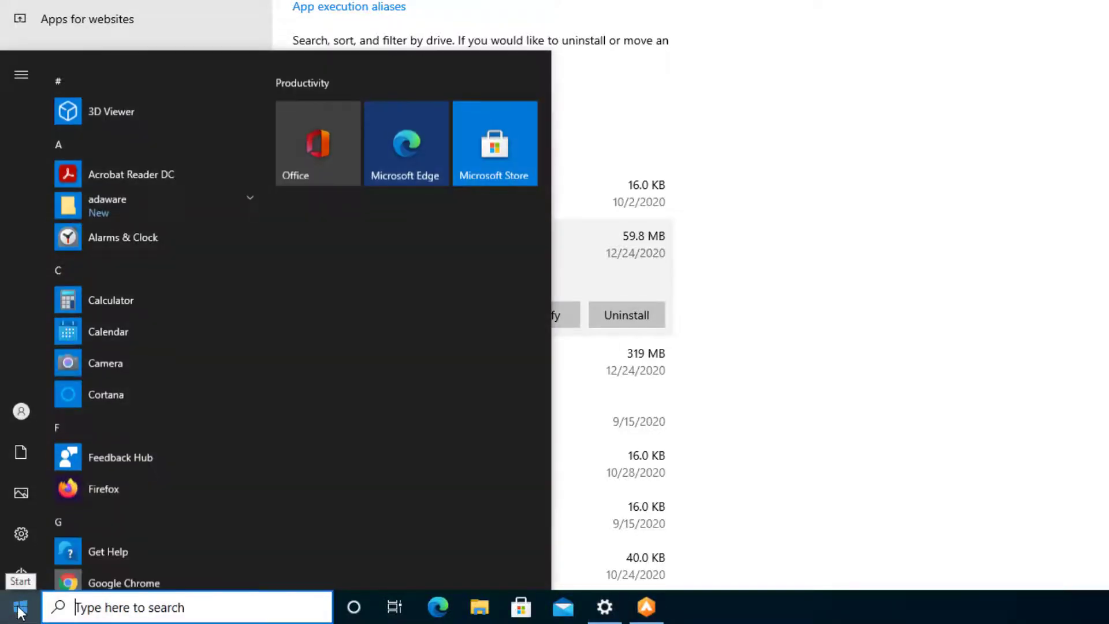
left_click(101, 613)
type("control")
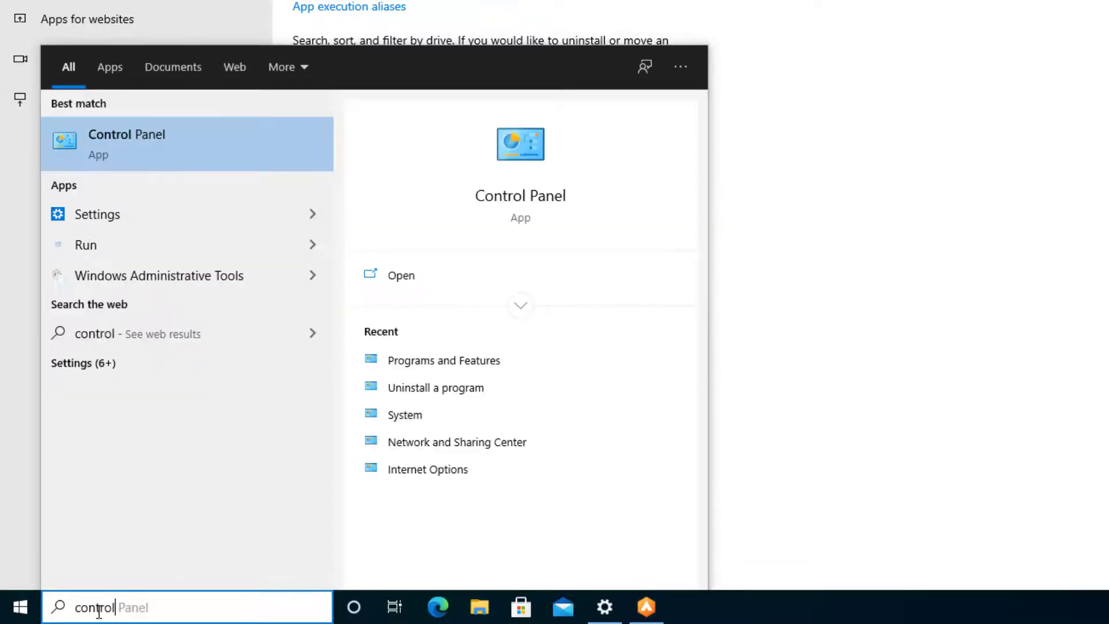
key("Return")
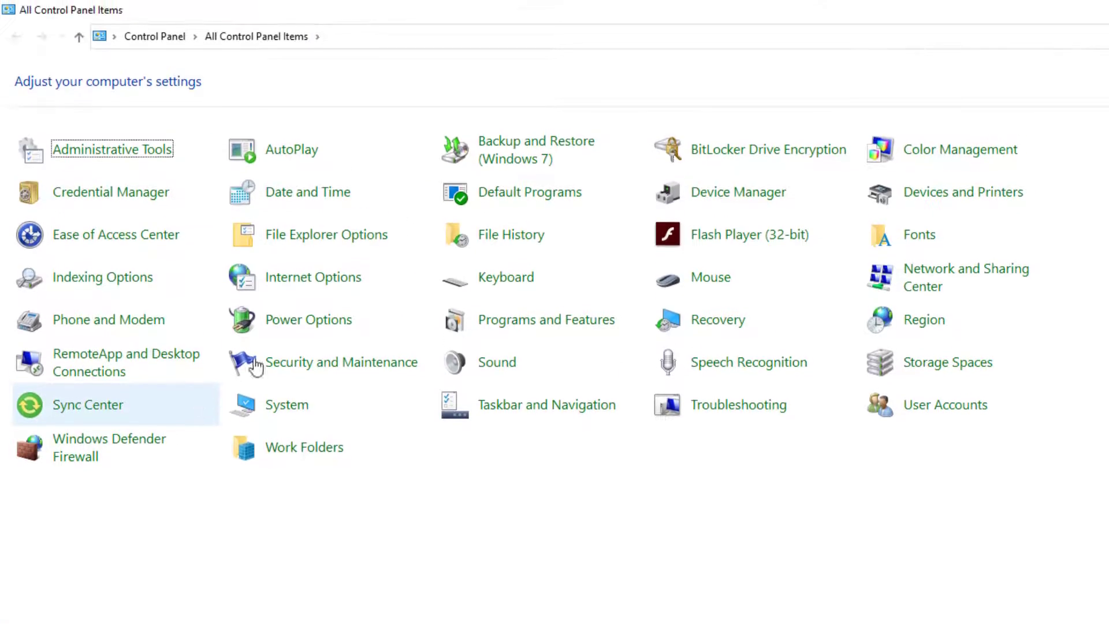
left_click(487, 331)
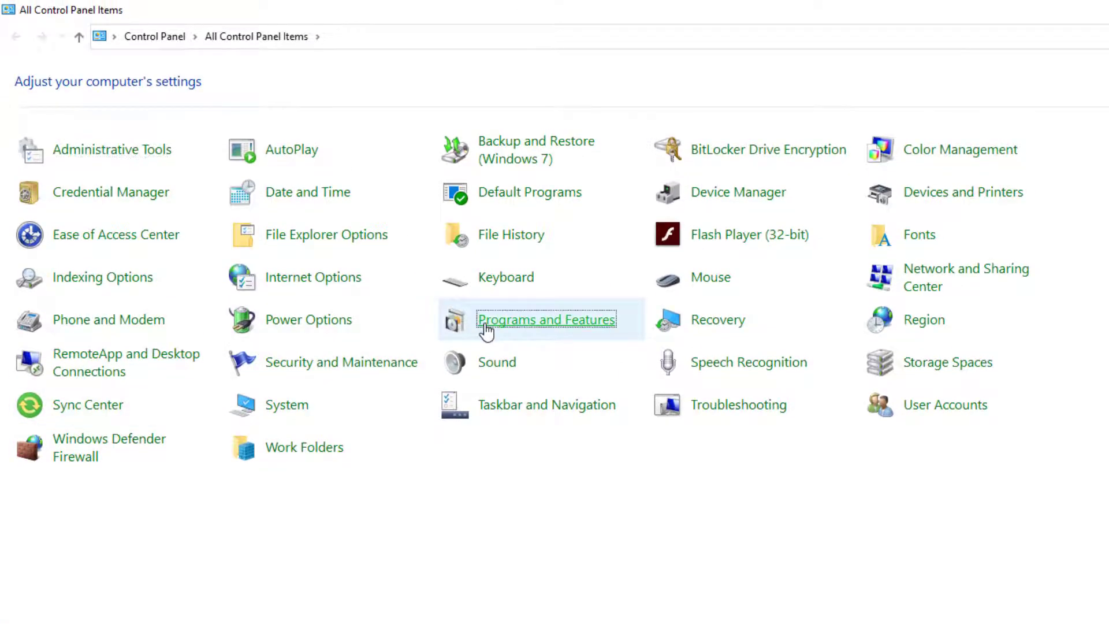
left_click(16, 37)
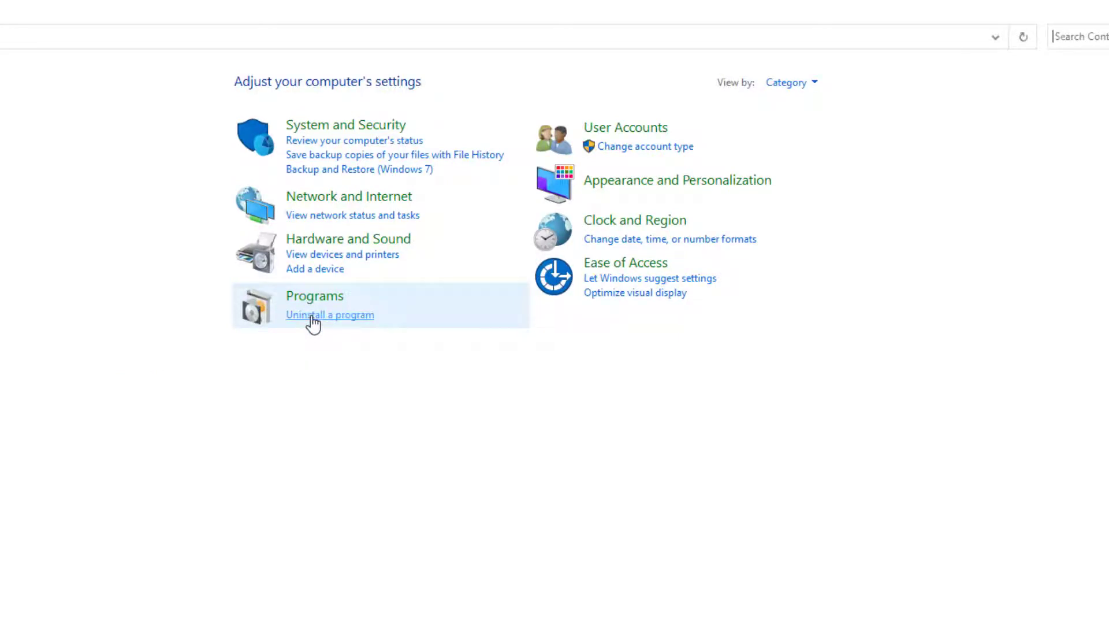
- In Programs and Features, select adaware antivirus and uninstall it
left_click(315, 302)
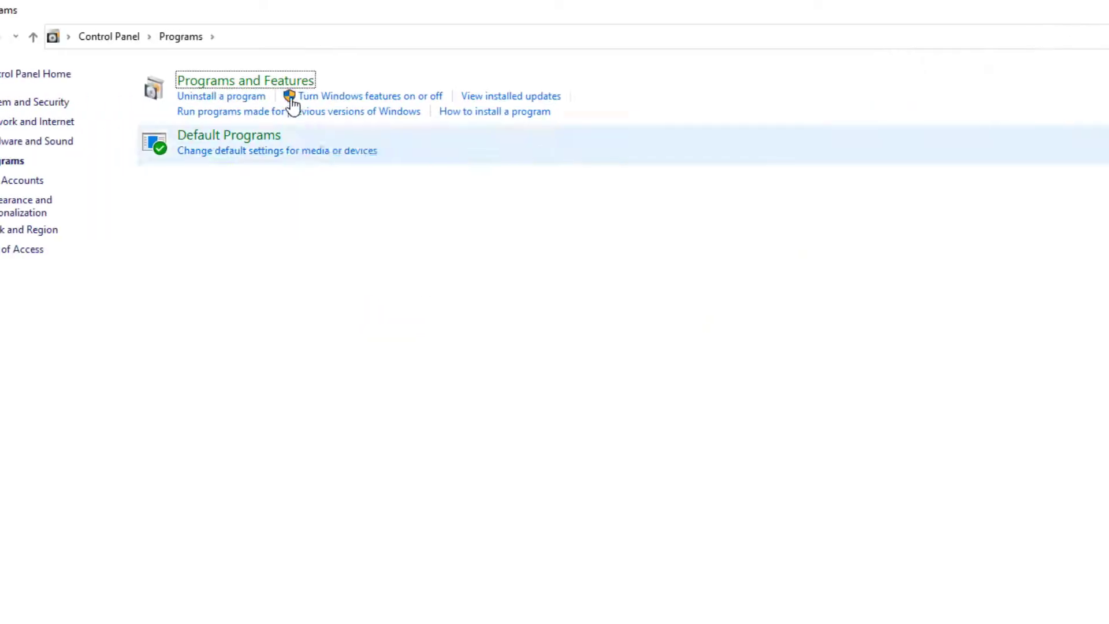
left_click(333, 91)
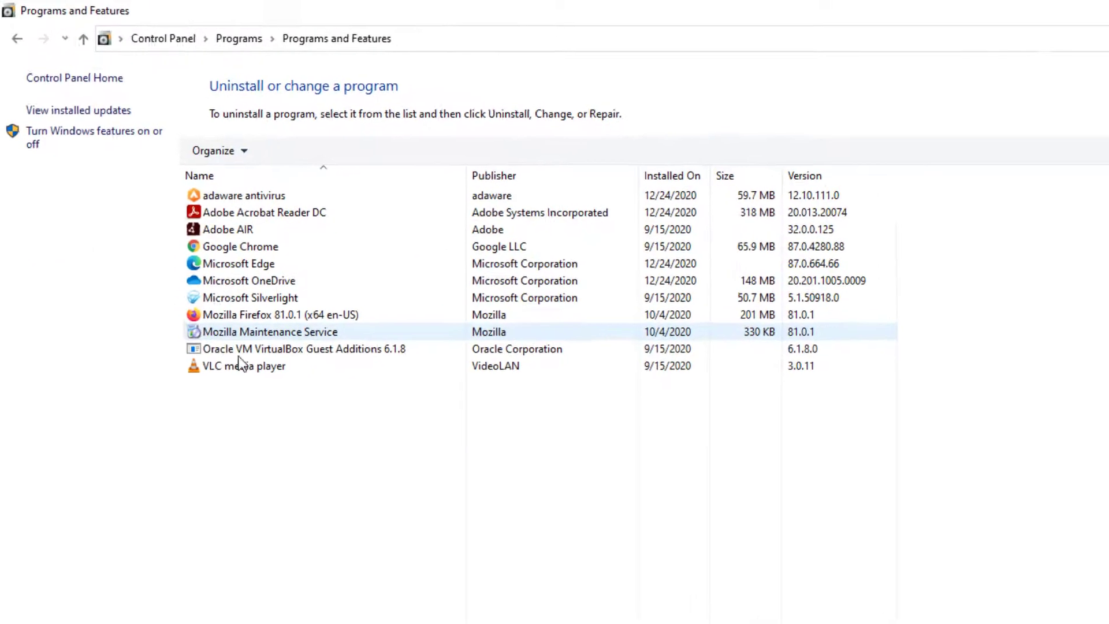
left_click(249, 198)
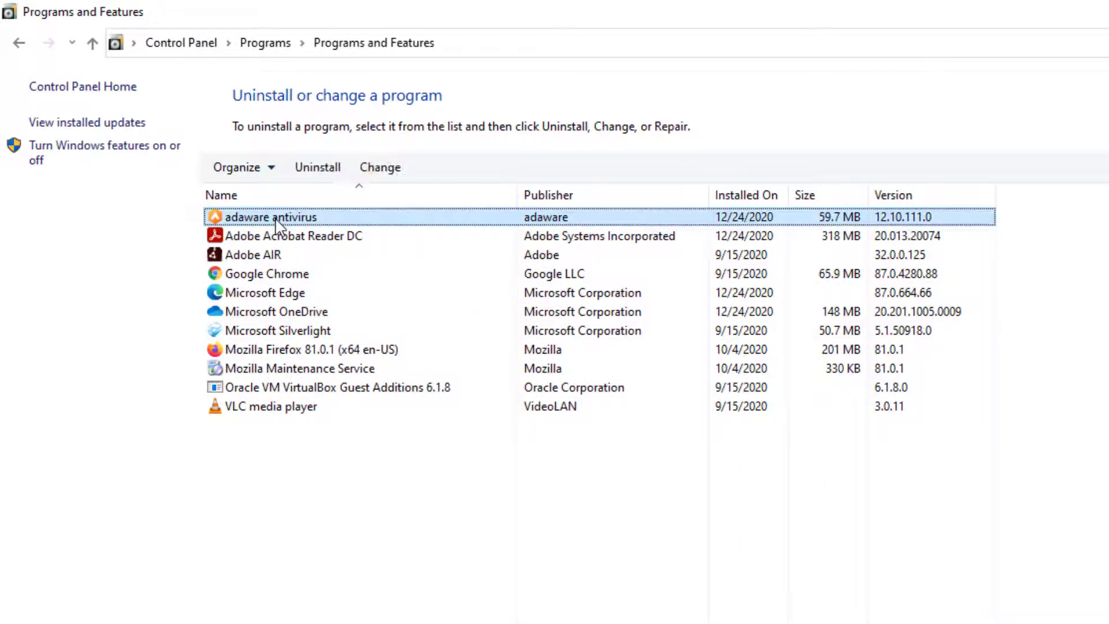
left_click(318, 168)
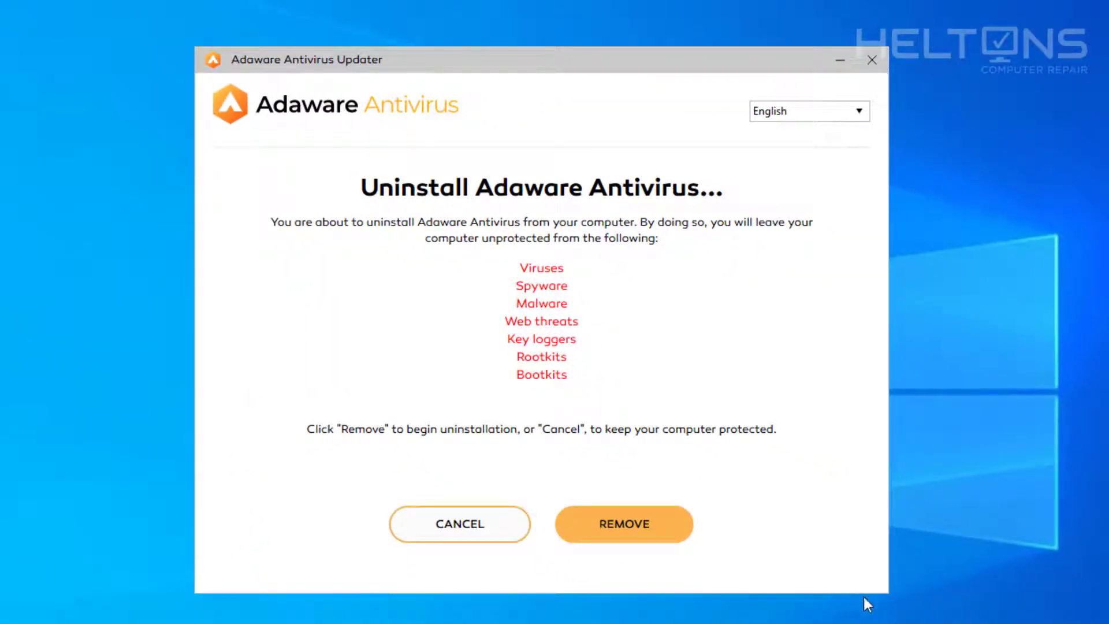
- Remove Adaware Antivirus with Windows Defender and Firewall kept on, confirming with YES
left_click(659, 532)
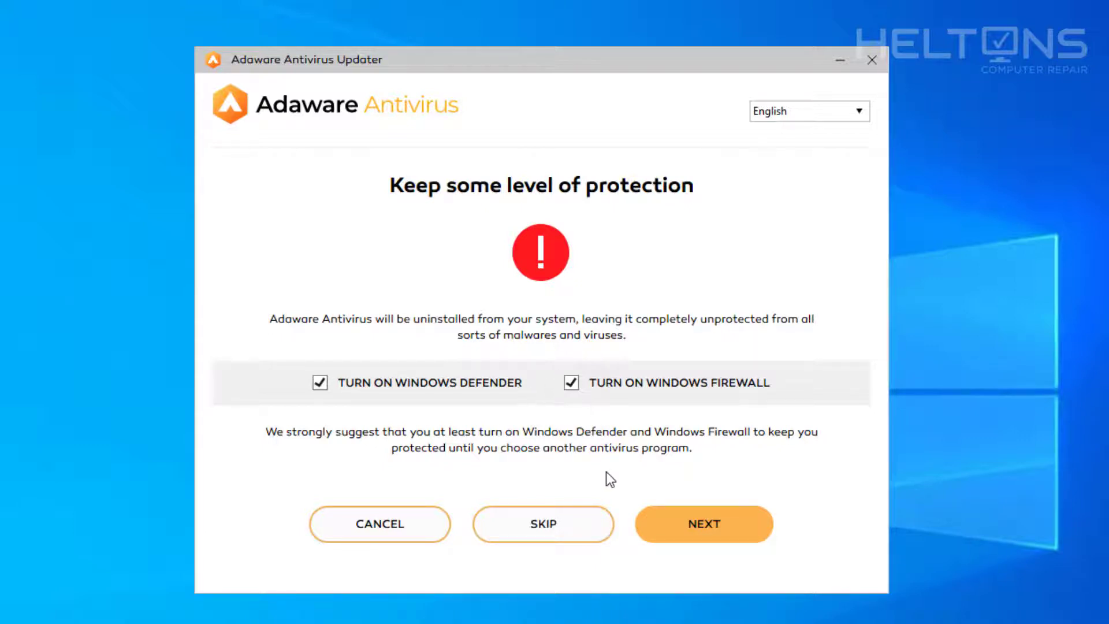
left_click(678, 523)
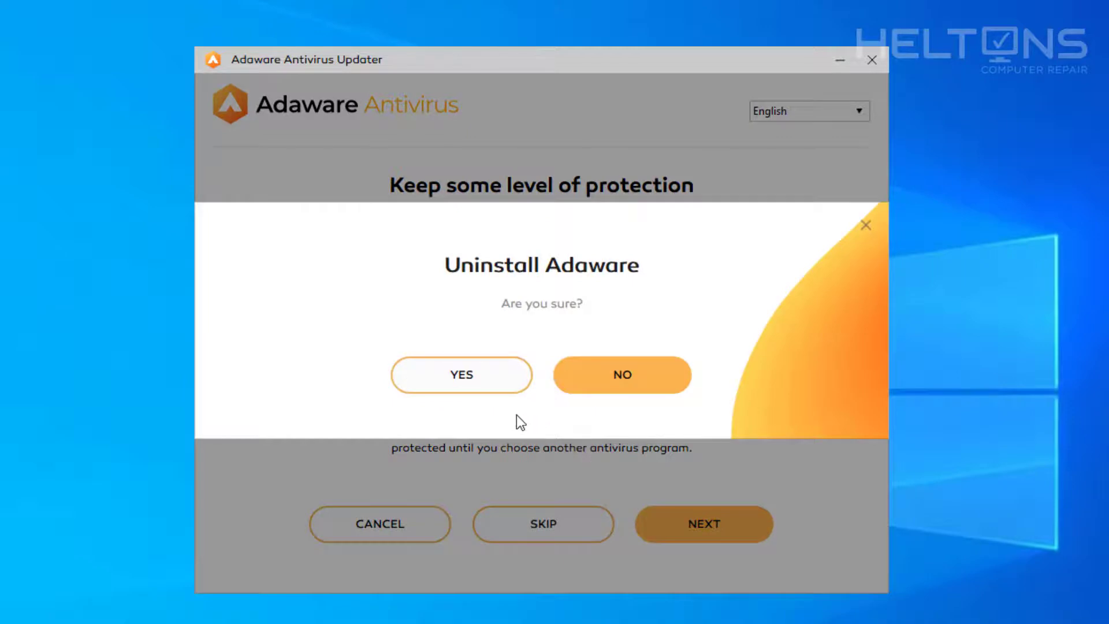
left_click(484, 390)
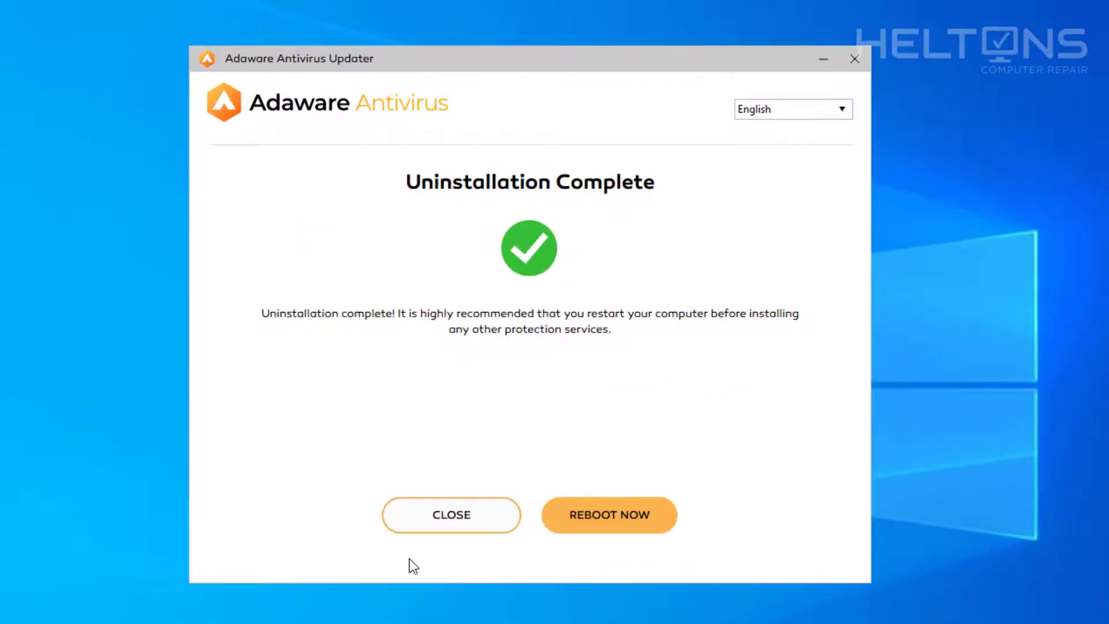
- Reboot, then verify Adaware is gone from the Start menu apps and hidden tray icons
left_click(562, 527)
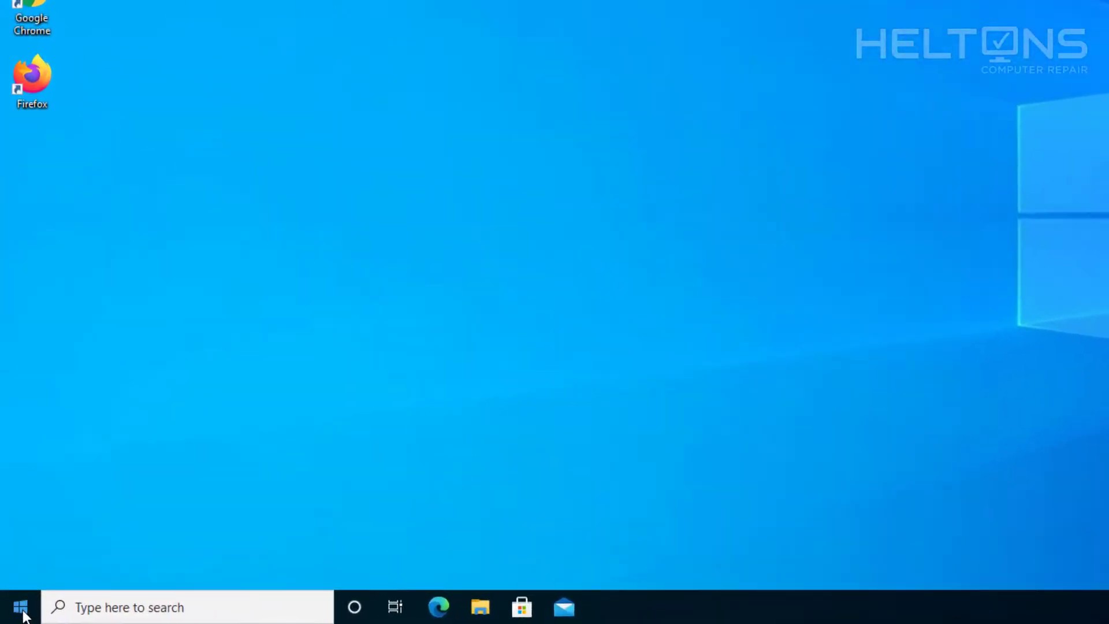
left_click(14, 611)
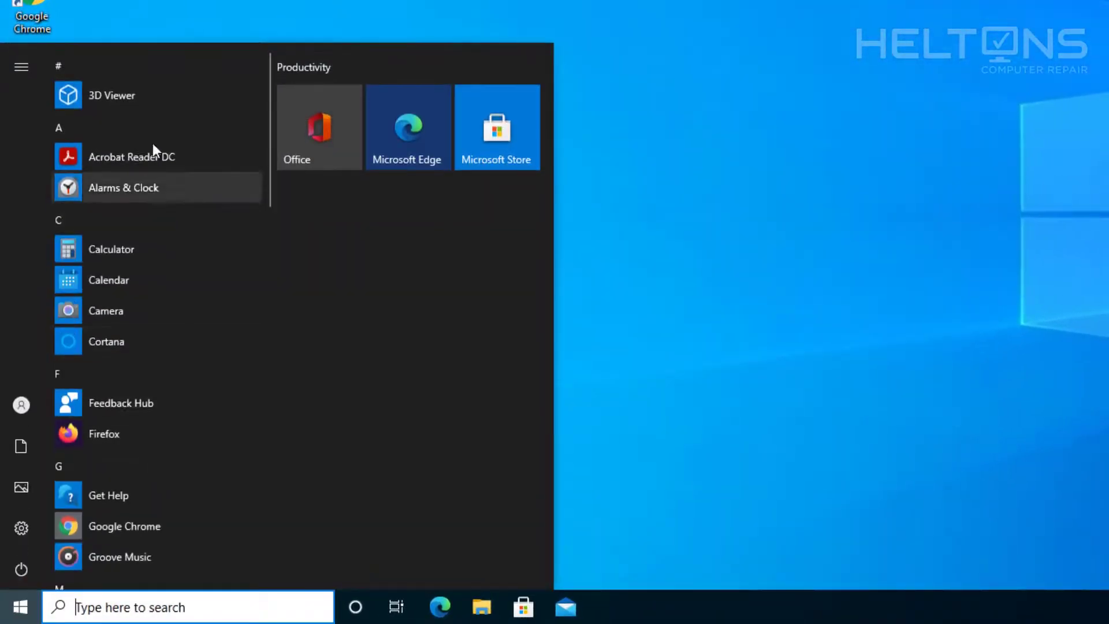
scroll(153, 145, "down", 15)
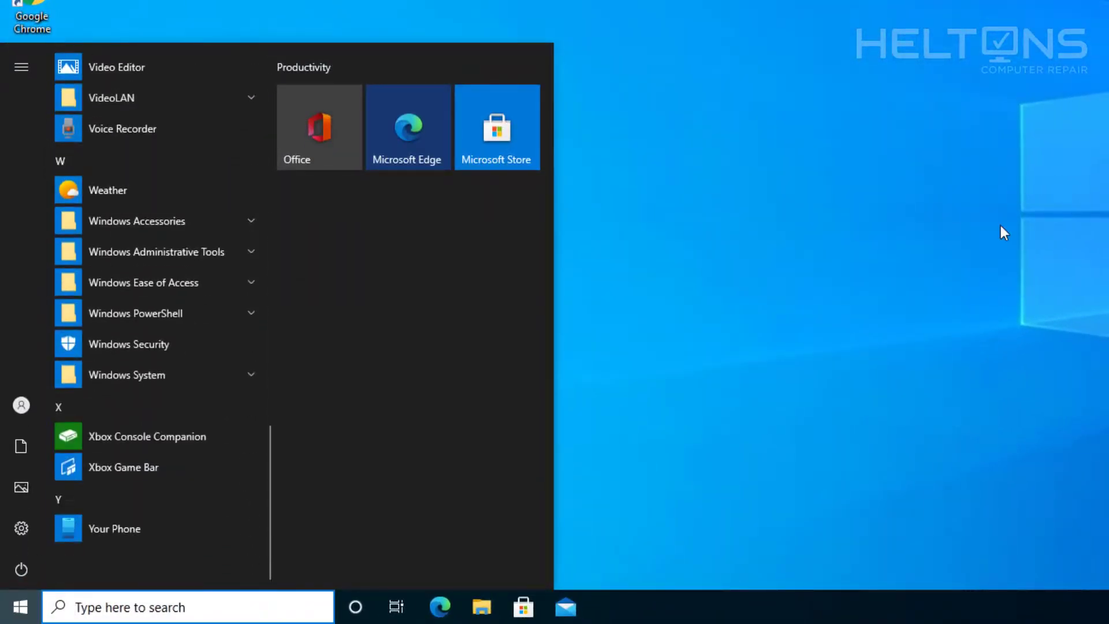
left_click(730, 119)
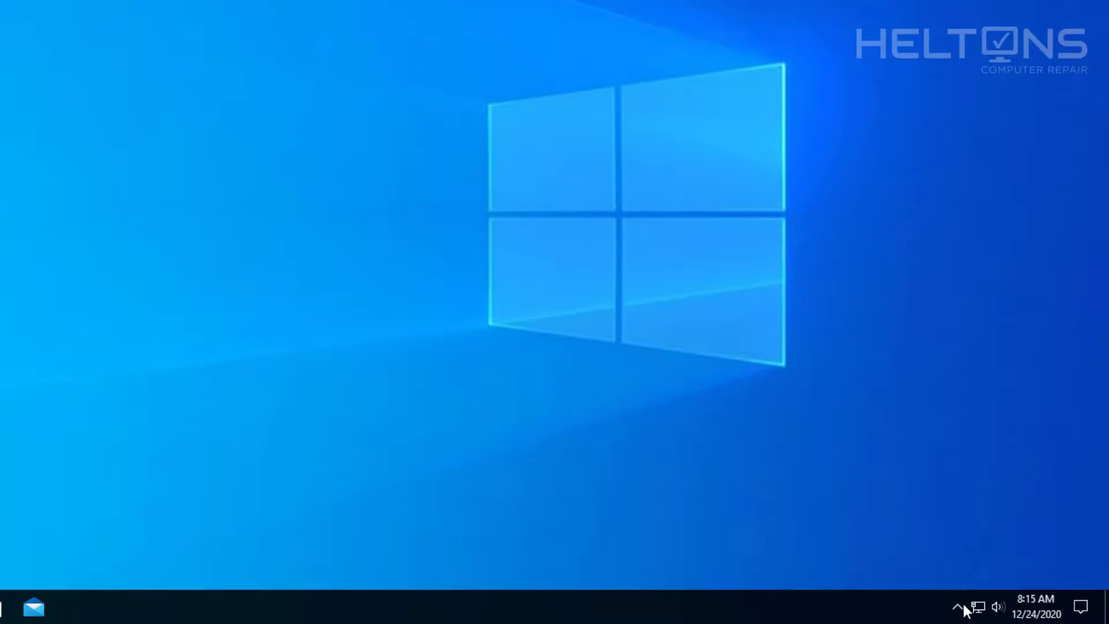
left_click(960, 605)
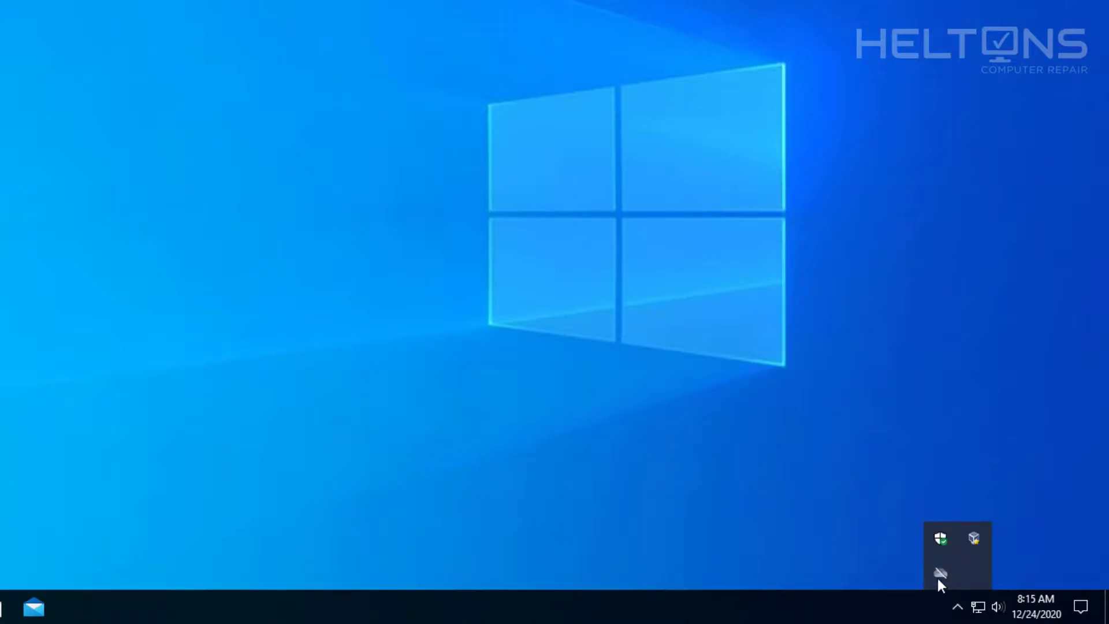
left_click(53, 510)
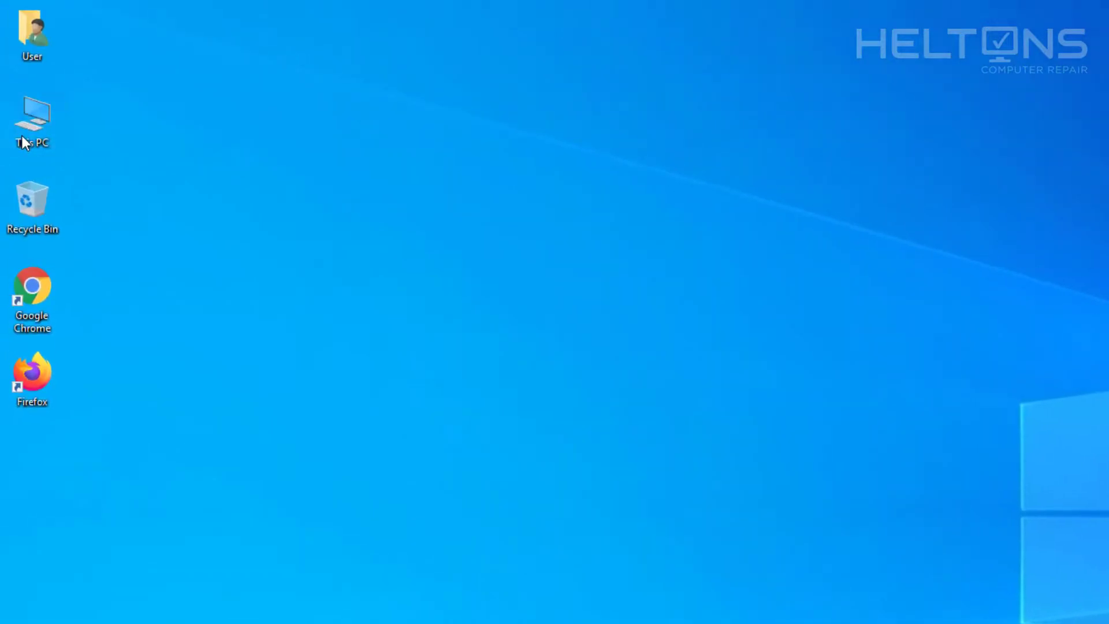
- Check C:\Program Files and C:\Program Files (x86) for Adaware folders
double_click(23, 139)
double_click(255, 245)
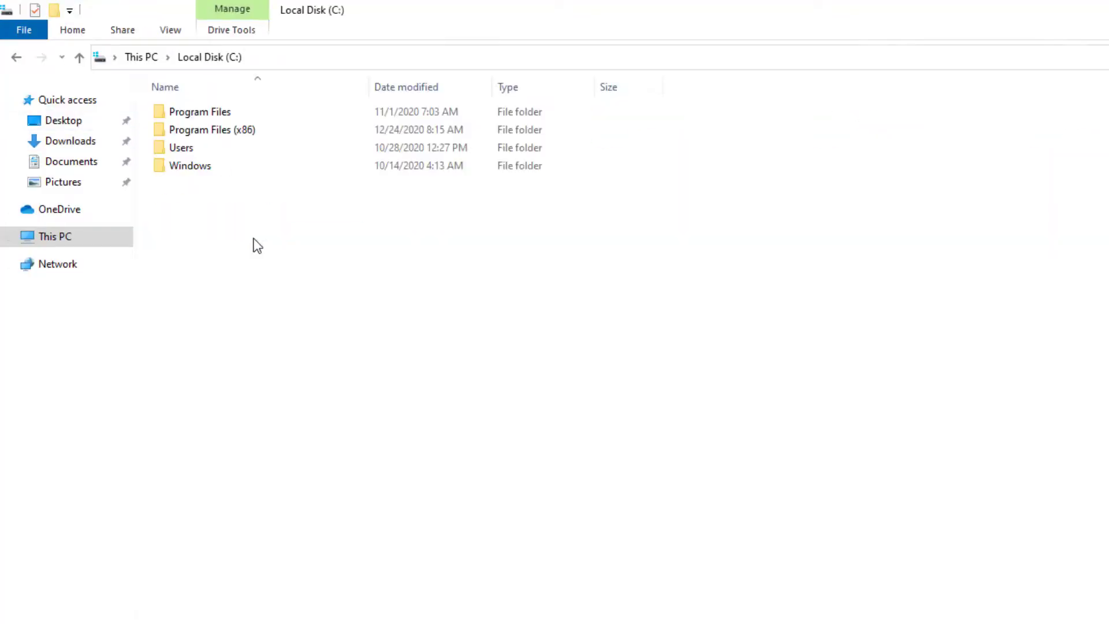
double_click(194, 117)
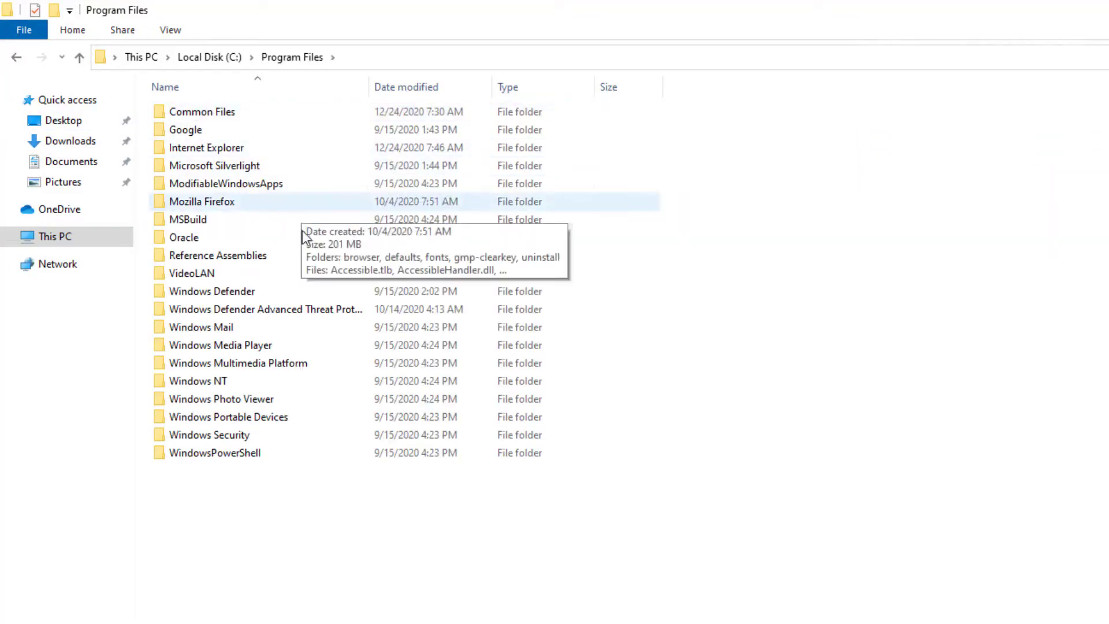
left_click(211, 57)
double_click(215, 132)
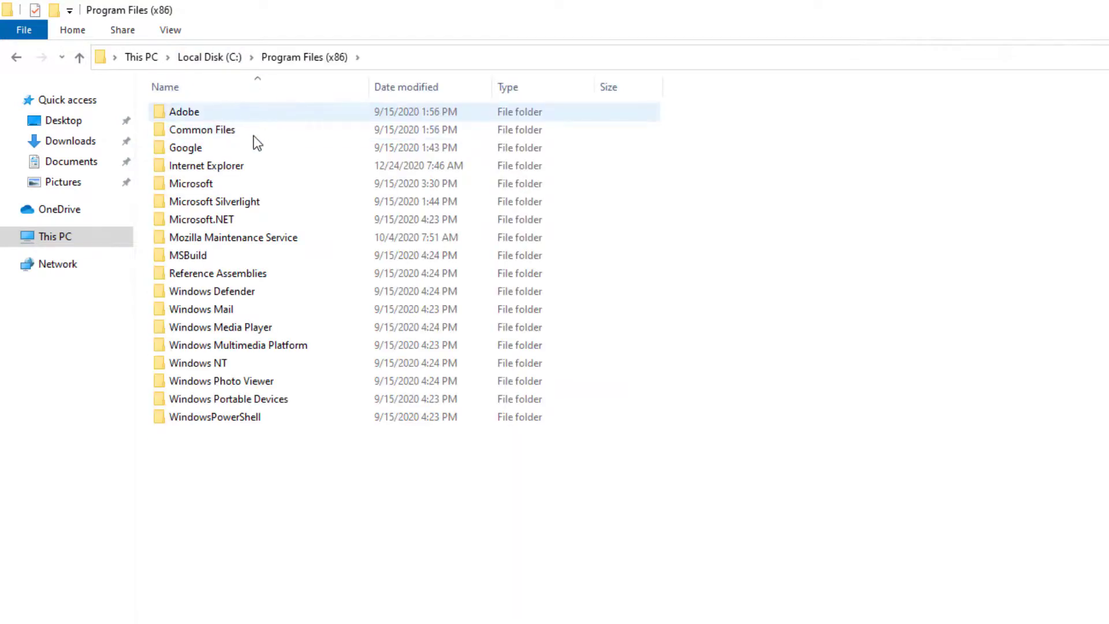
- Go to C:\programdata via the address bar and inspect its Microsoft folder
left_click(418, 56)
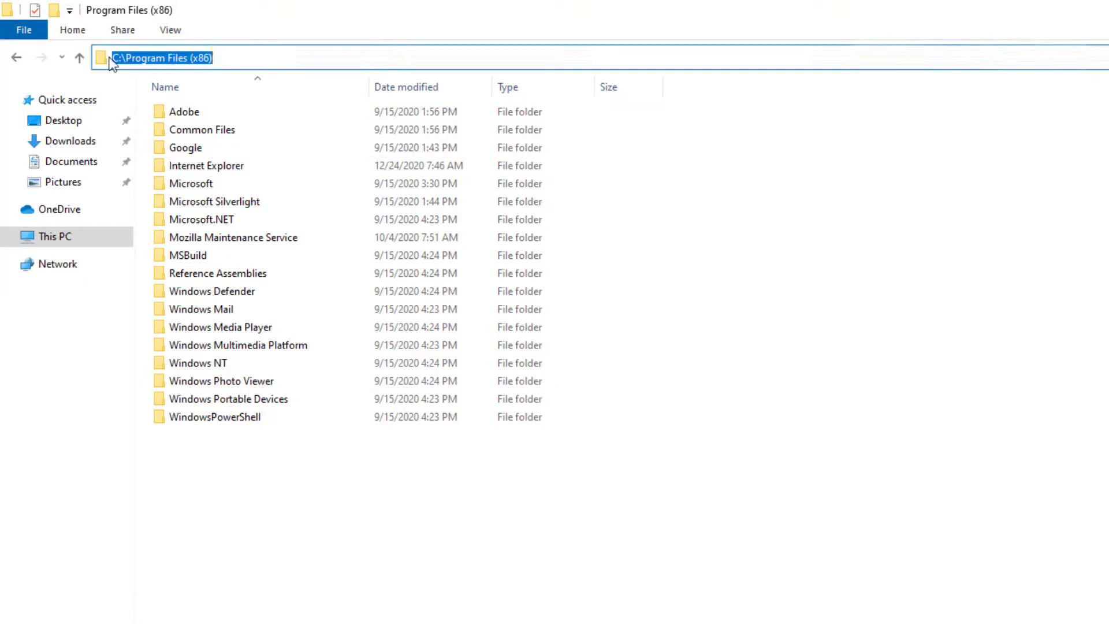
left_click(16, 57)
left_click(263, 56)
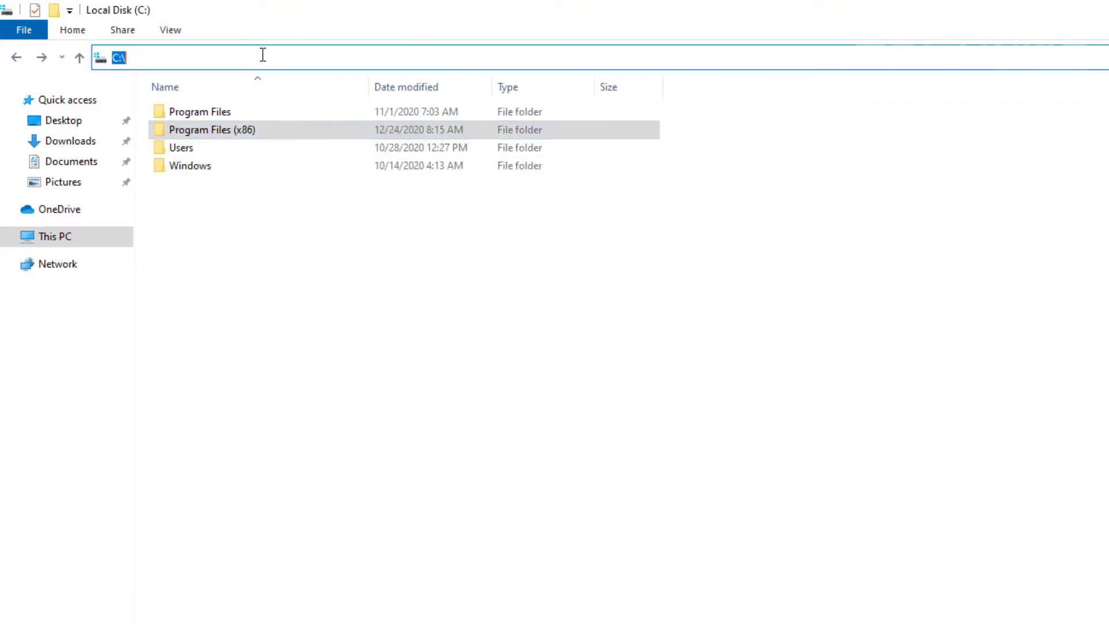
left_click(262, 55)
type("o")
key("BackSpace")
type("programdata")
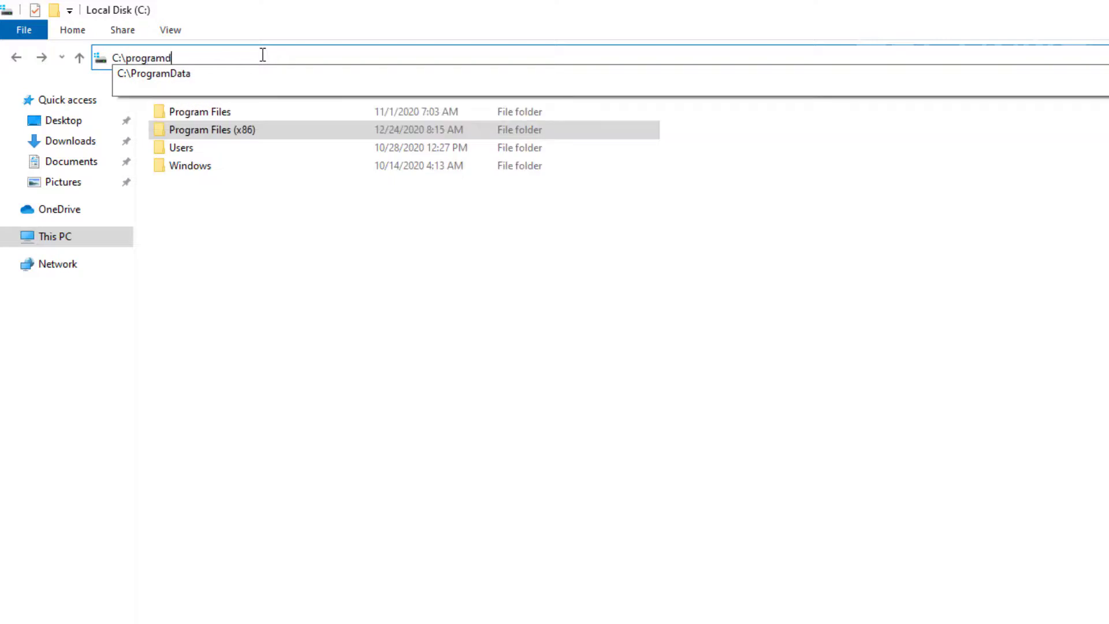
key("Return")
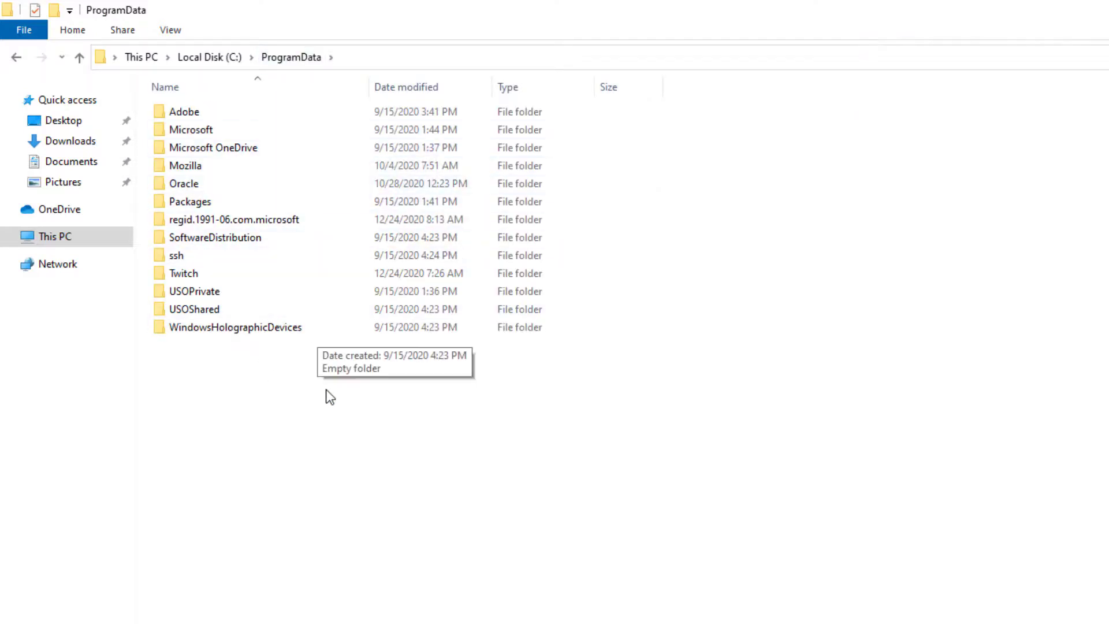
double_click(235, 130)
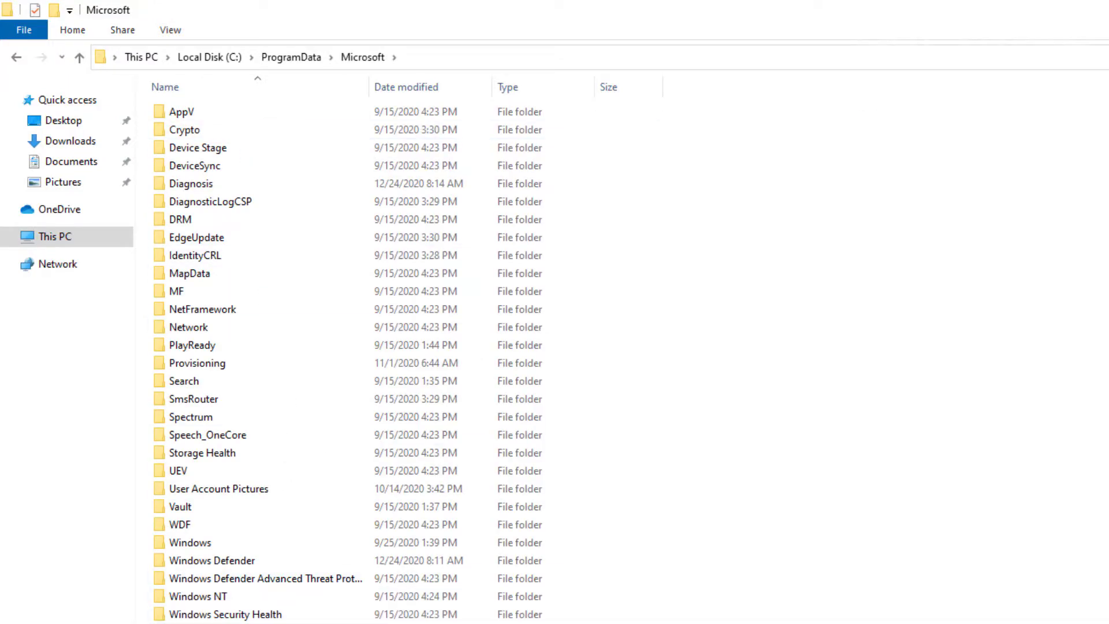